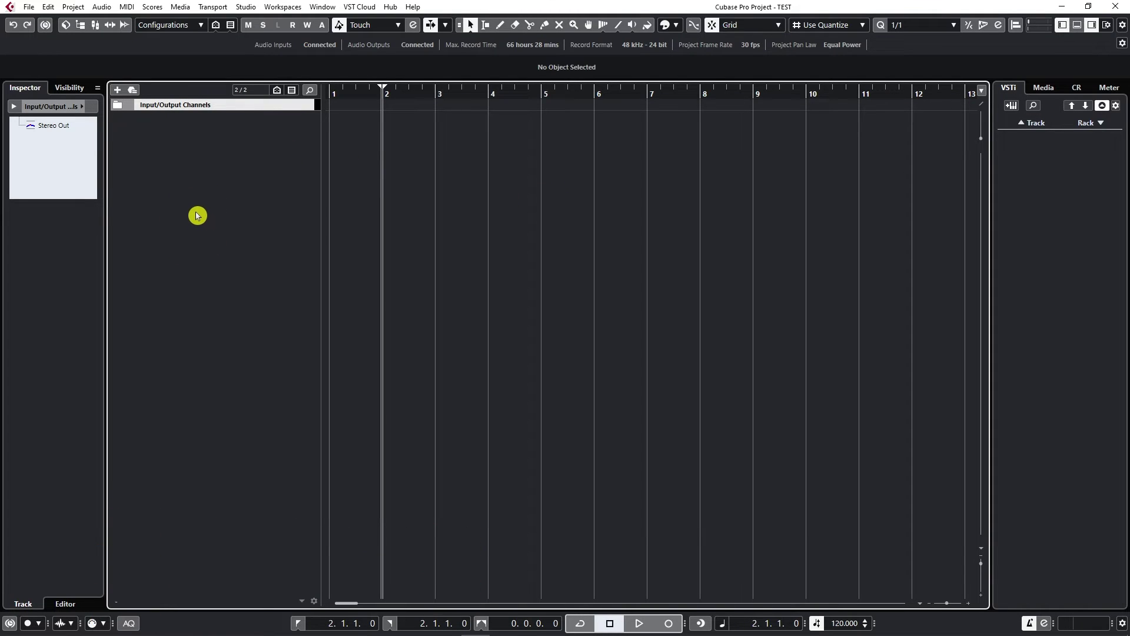
Step: Bring up the add-track context menu from the empty track list of project TEST
right_click(192, 171)
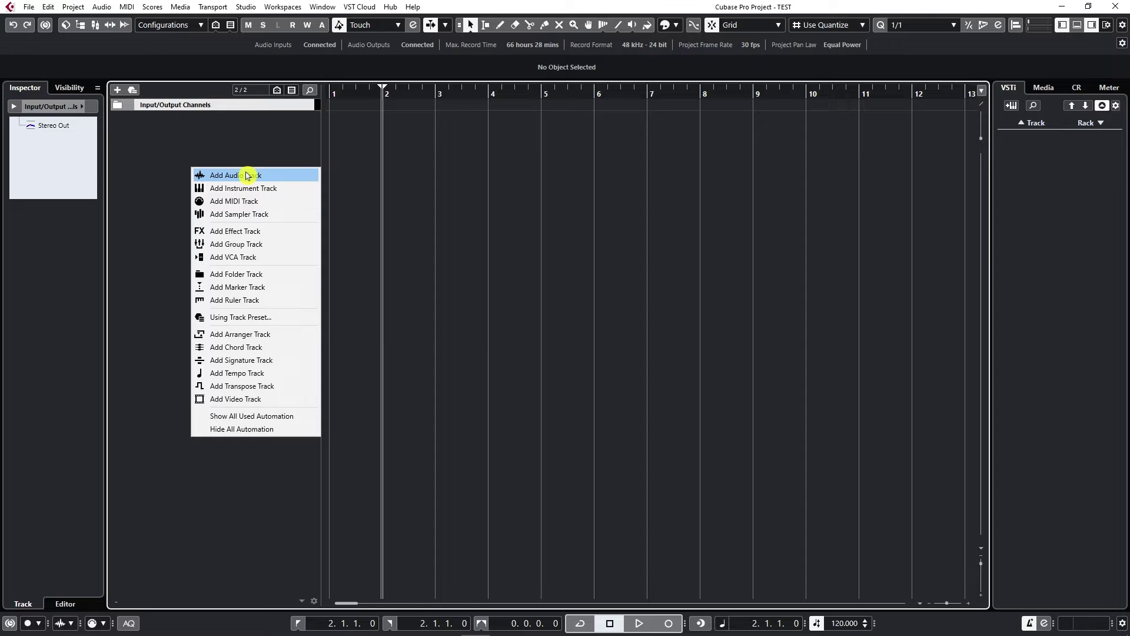
Step: Add a Mono audio track named 'audio', input Mono In 1, output Stereo Out
click(247, 175)
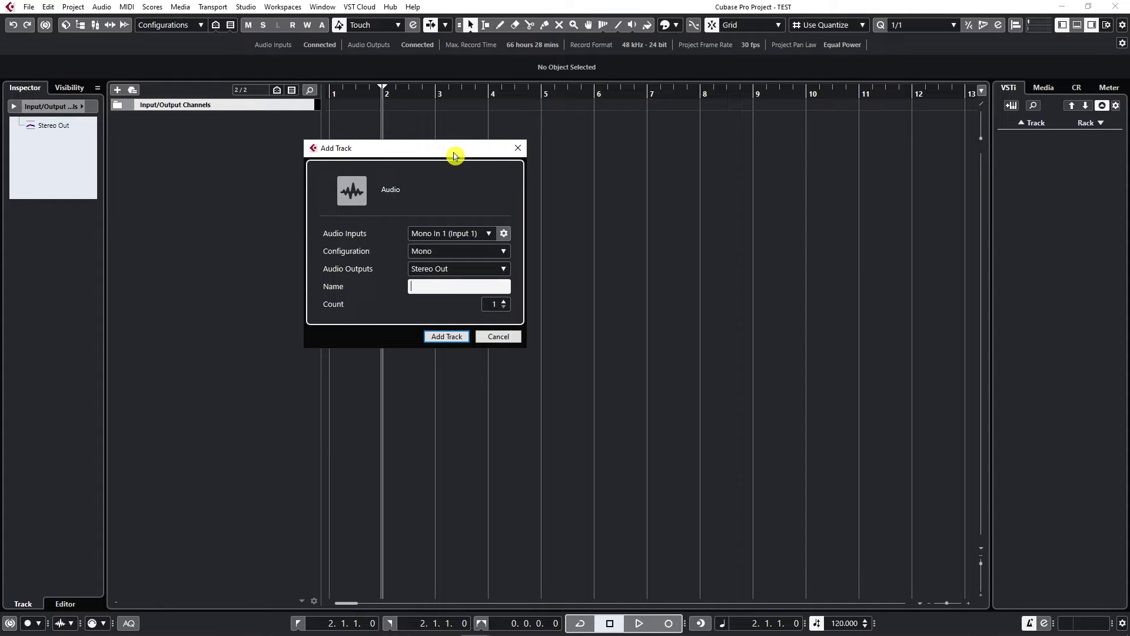
drag(455, 155, 450, 144)
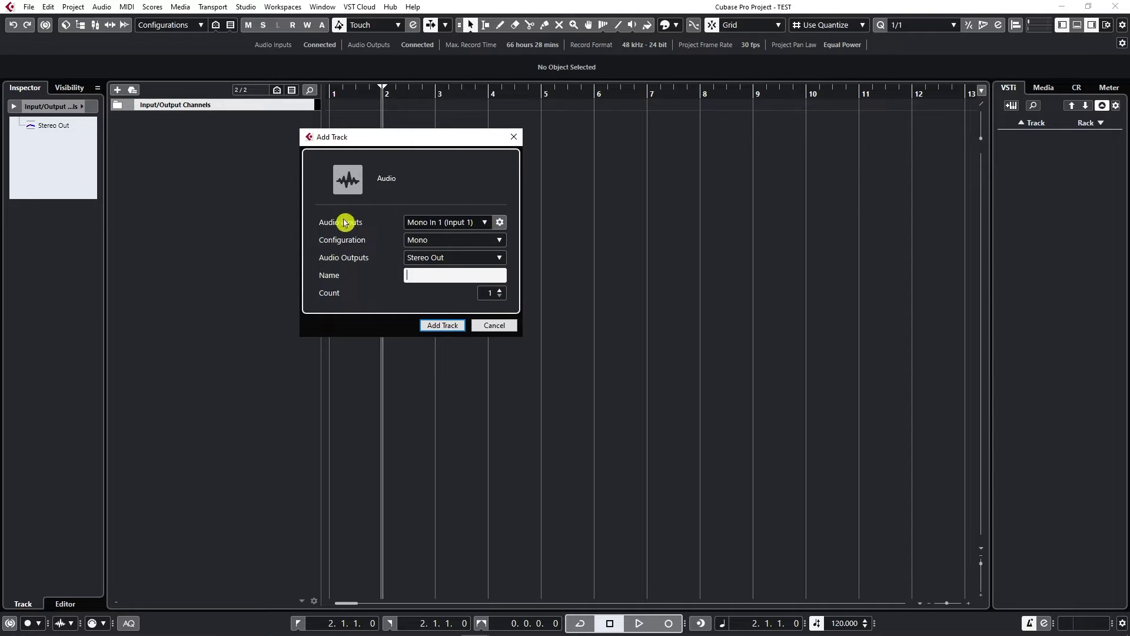
click(499, 222)
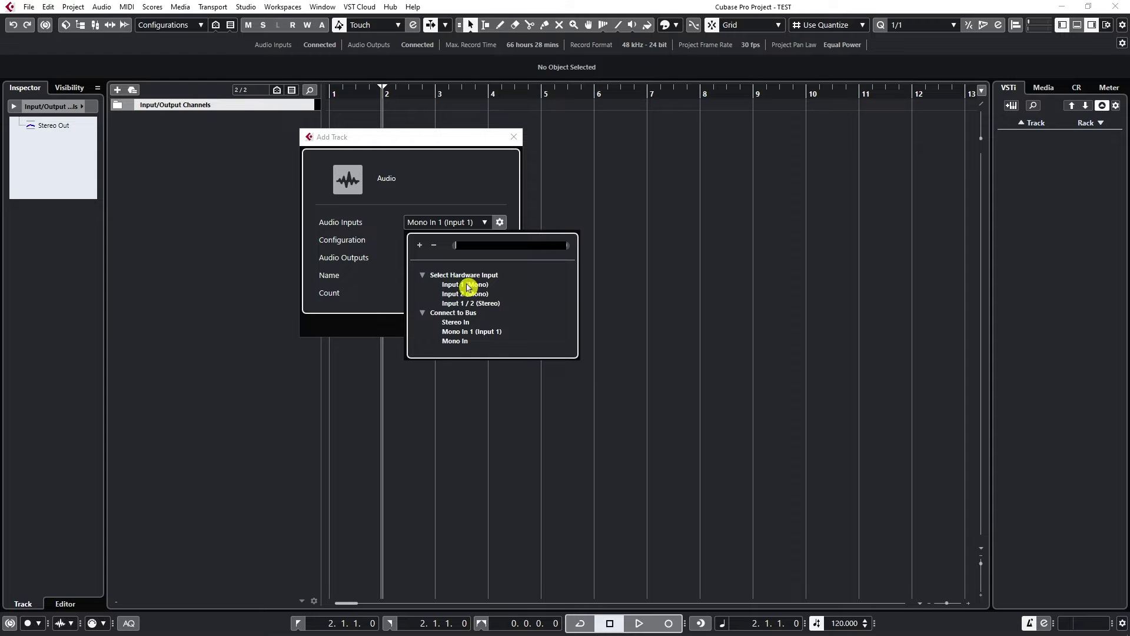
click(468, 286)
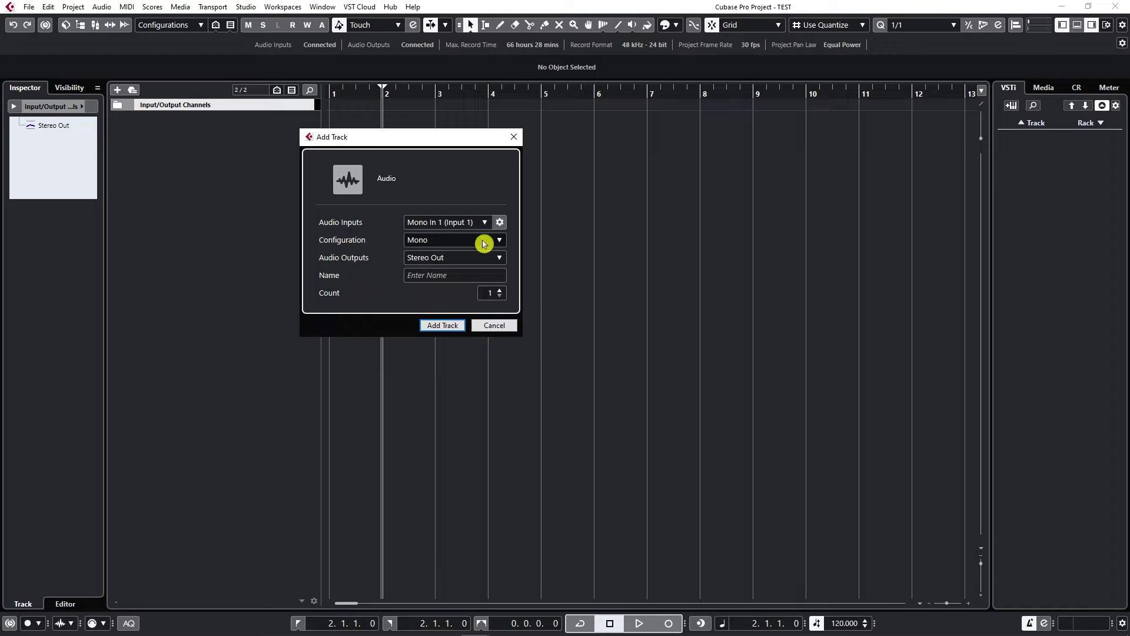
click(486, 243)
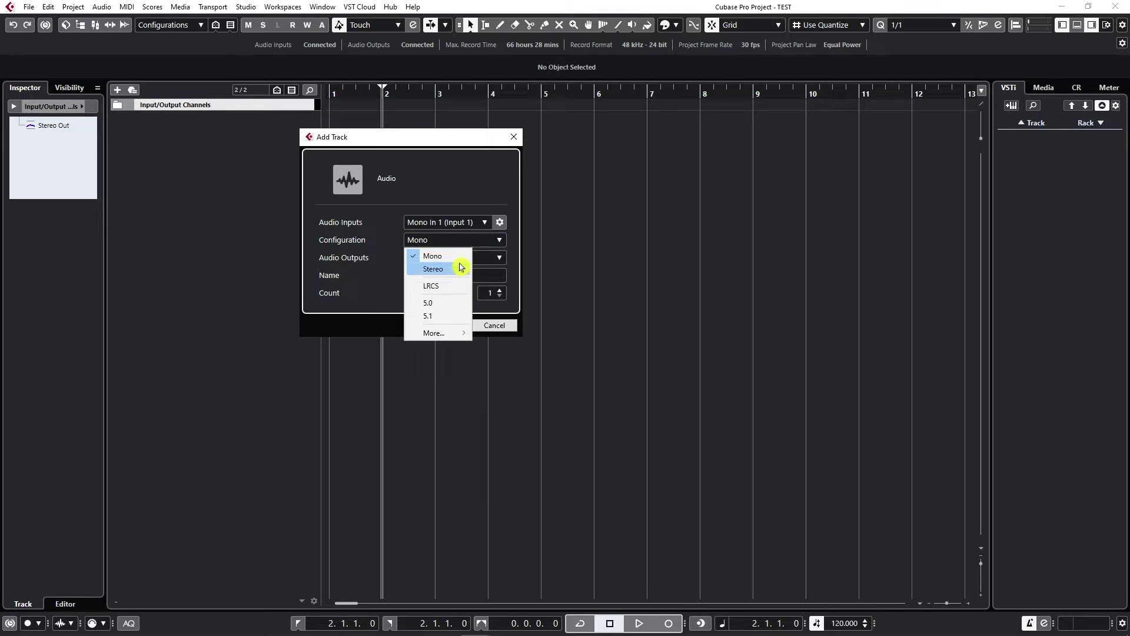
click(454, 256)
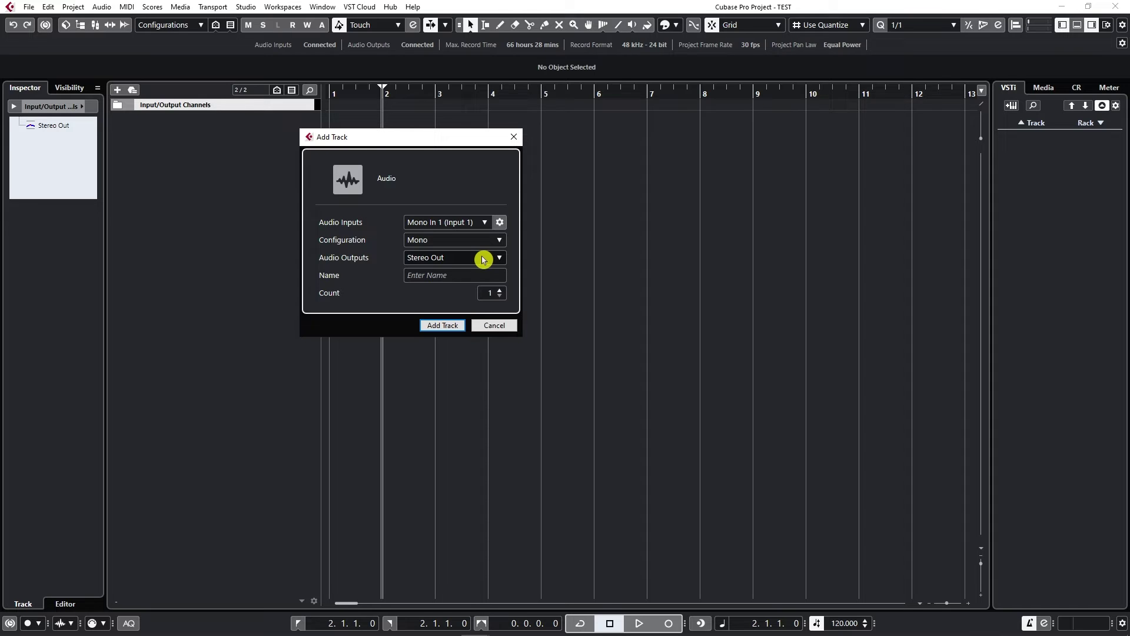
click(462, 274)
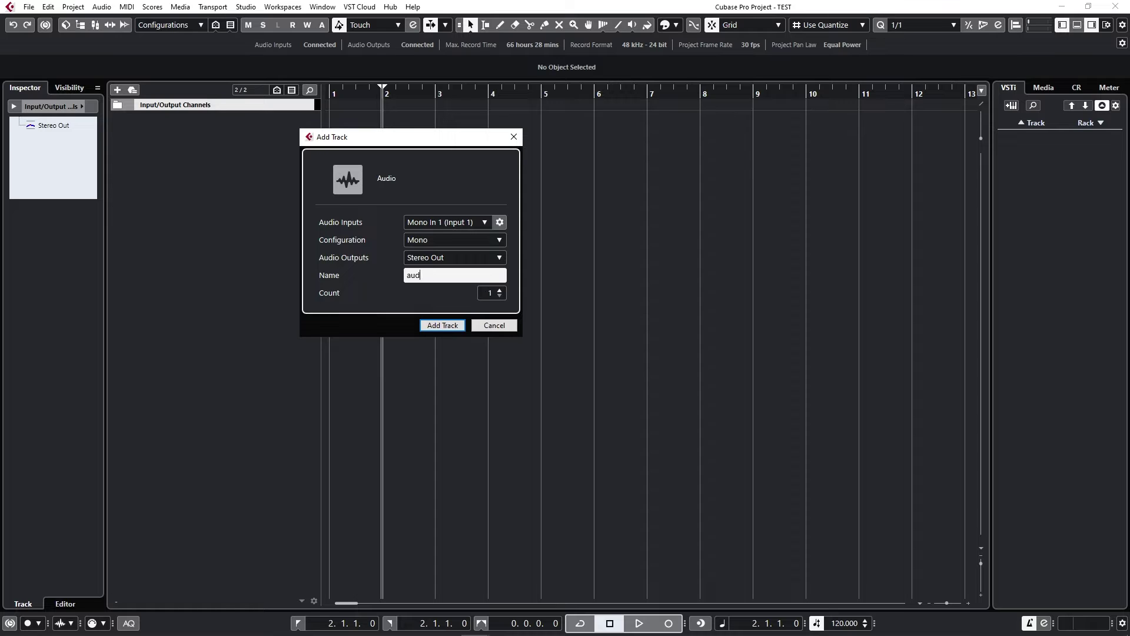
text(audio)
click(452, 325)
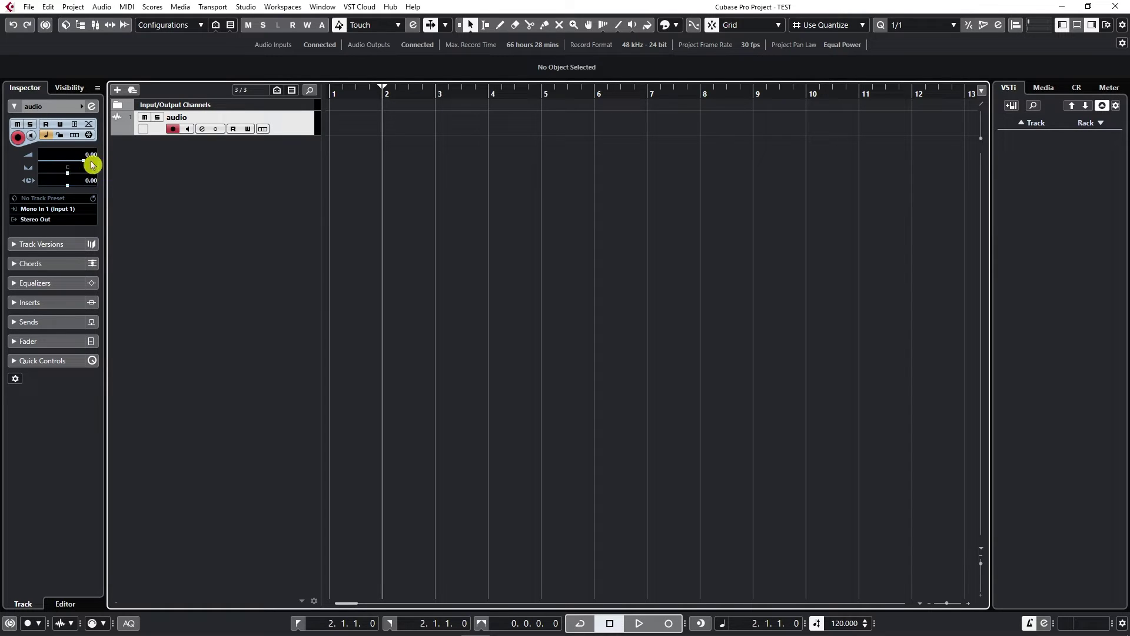
click(18, 125)
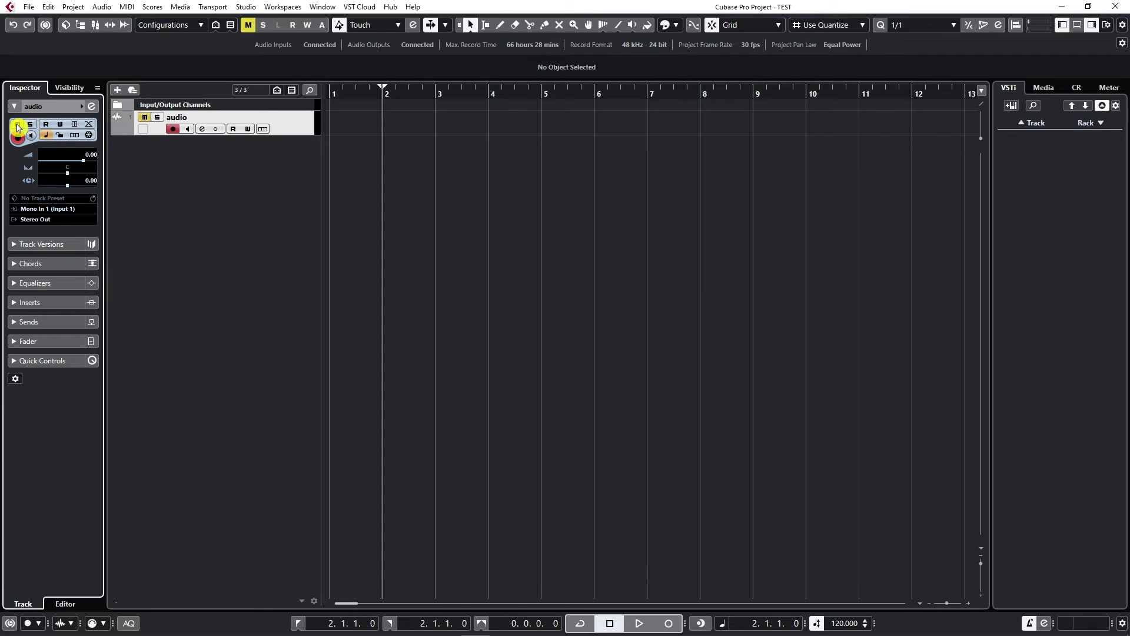
click(144, 120)
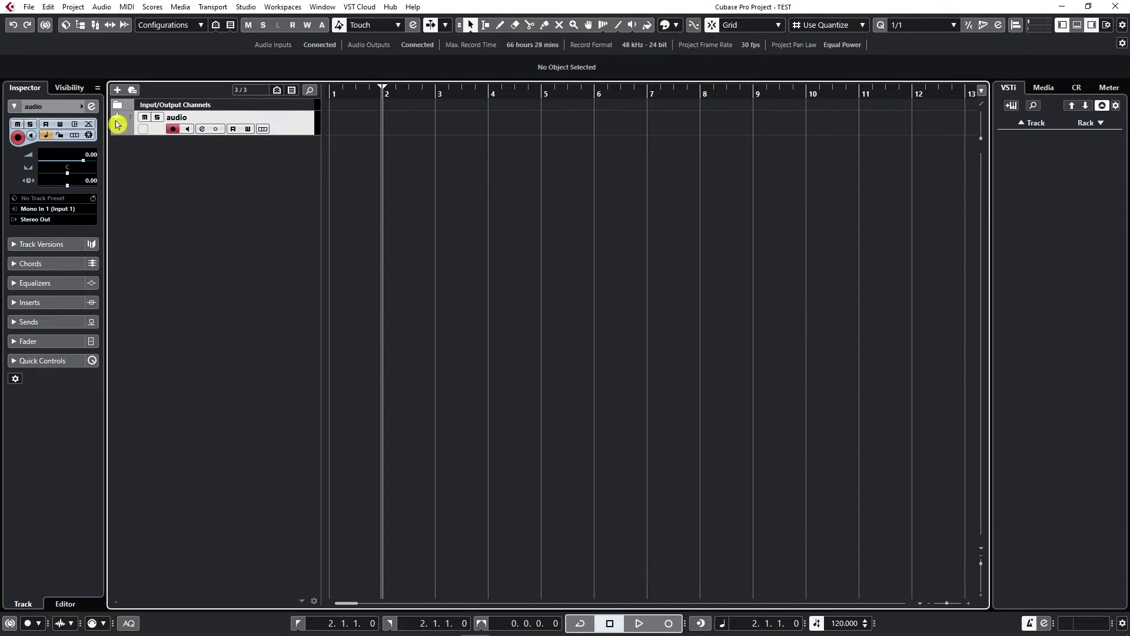
click(32, 126)
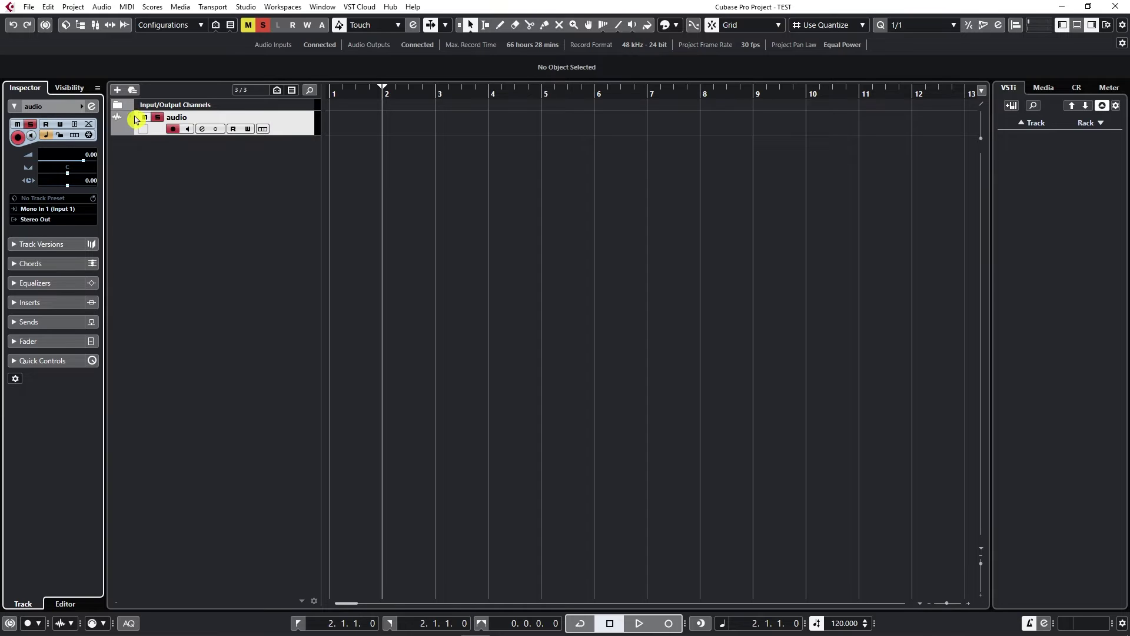
click(158, 120)
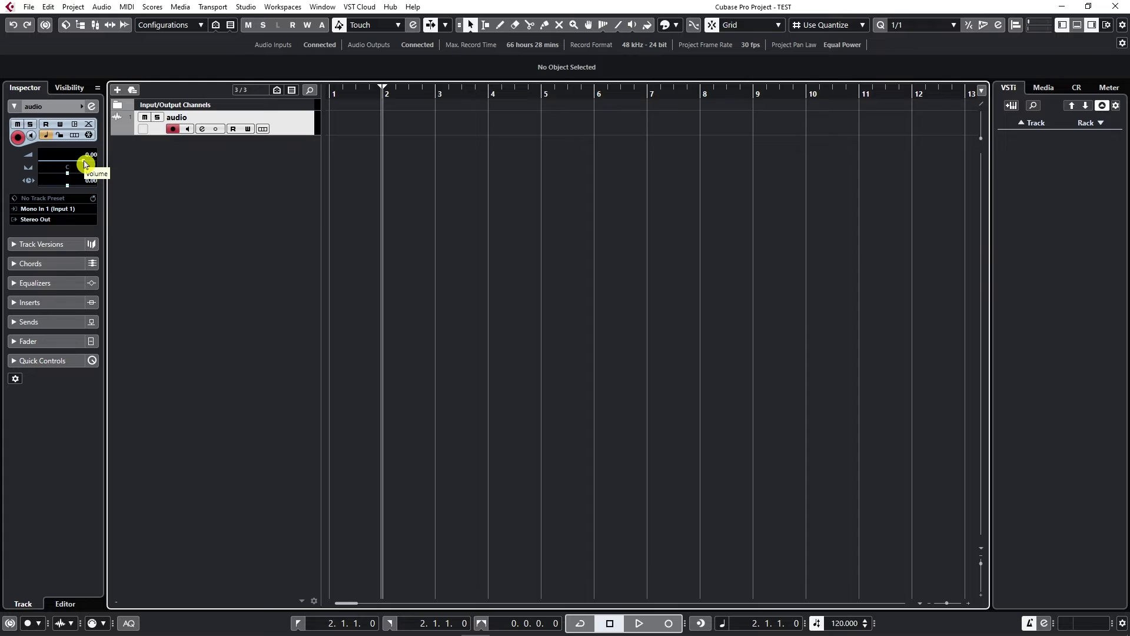
mouse_move(85, 164)
mouse_down()
mouse_move(55, 161)
mouse_move(81, 161)
mouse_move(68, 166)
mouse_up()
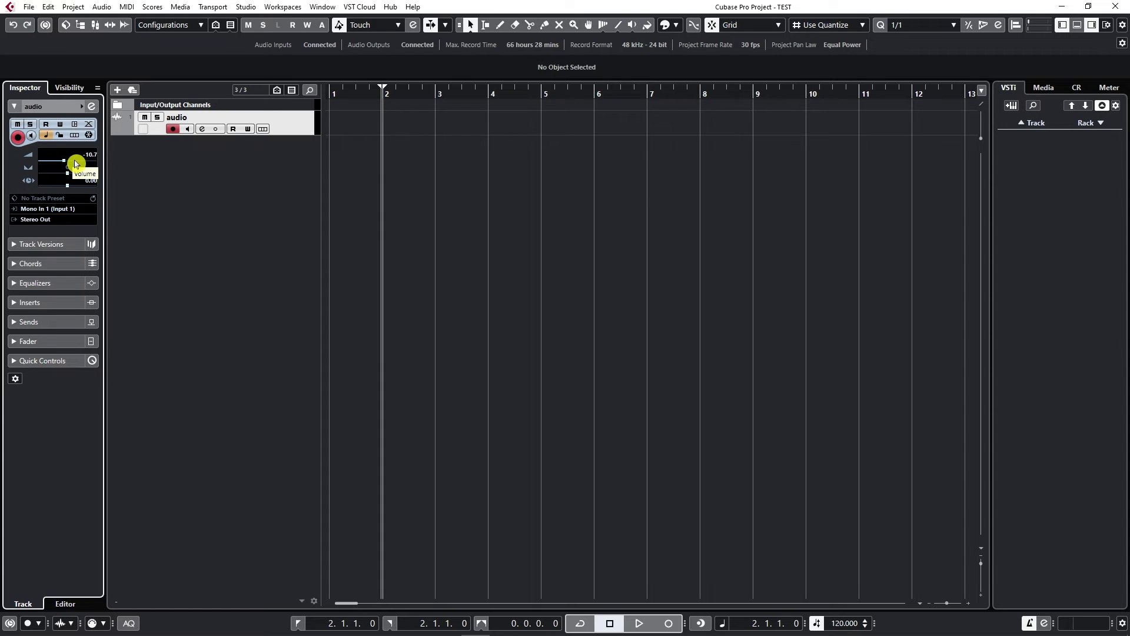
ctrl+click(76, 163)
mouse_move(68, 176)
mouse_down()
mouse_move(31, 182)
mouse_move(116, 176)
mouse_move(50, 180)
mouse_move(81, 182)
mouse_move(59, 184)
mouse_up()
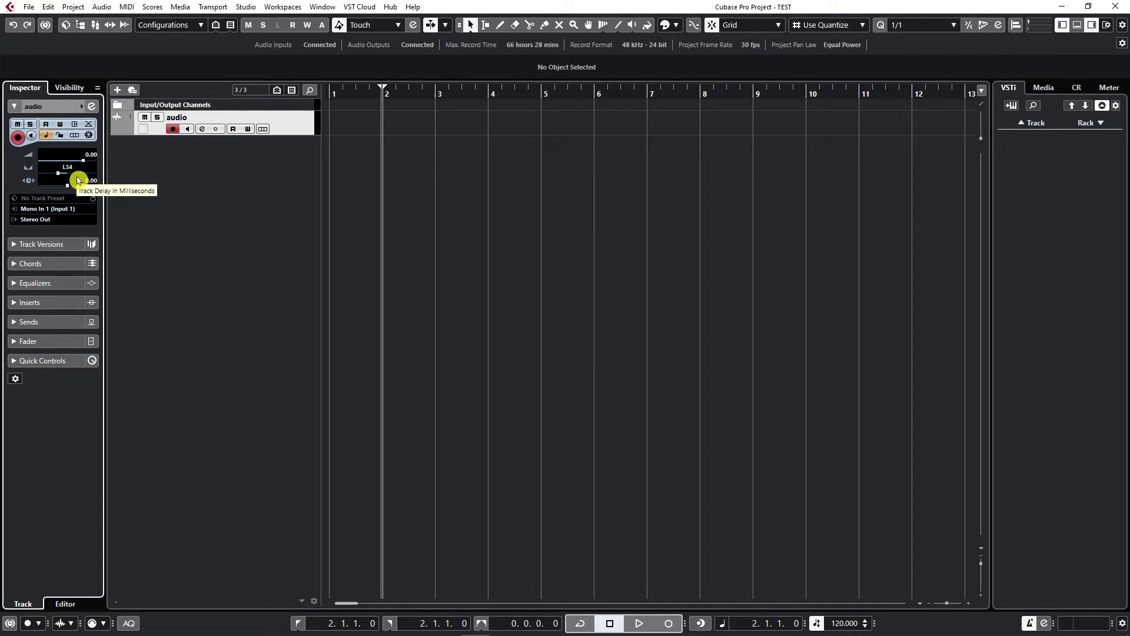
ctrl+click(68, 172)
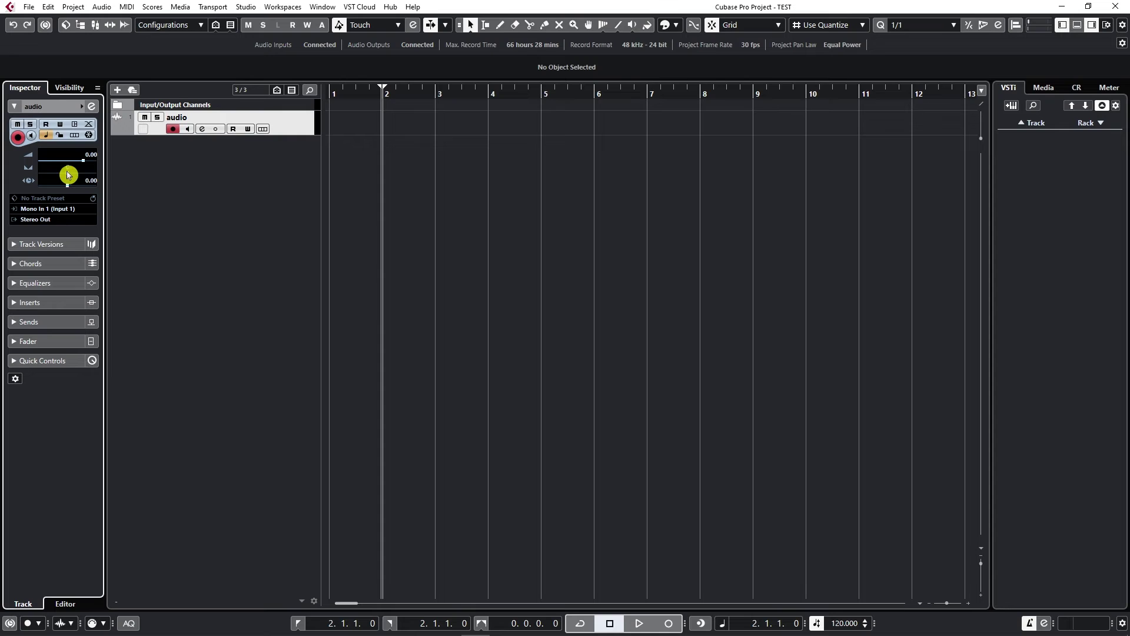
click(71, 89)
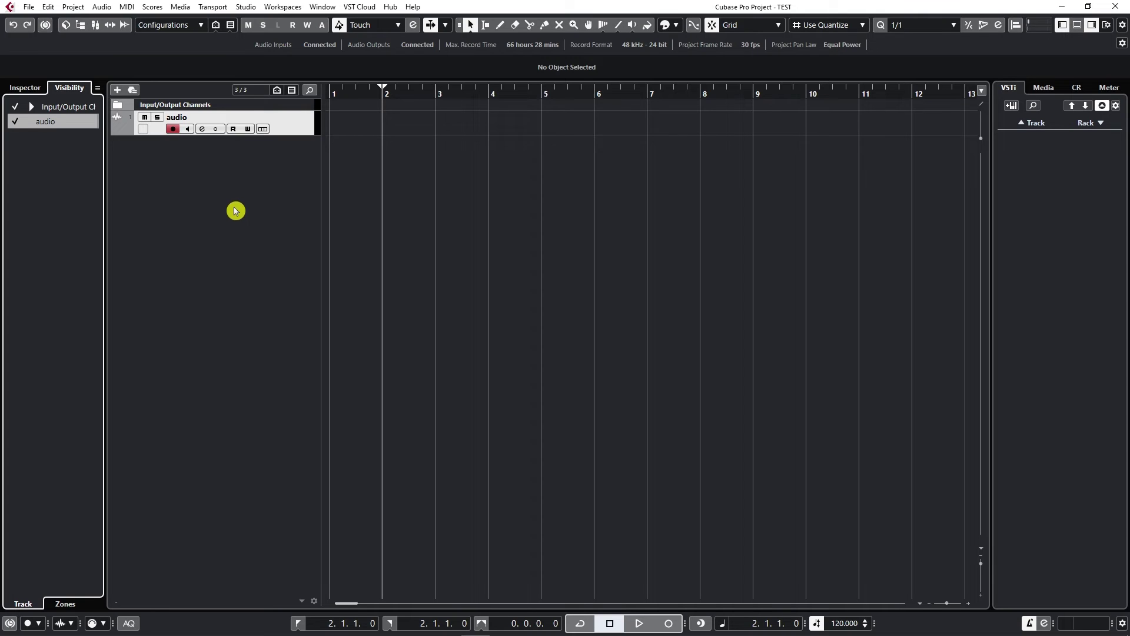
click(15, 123)
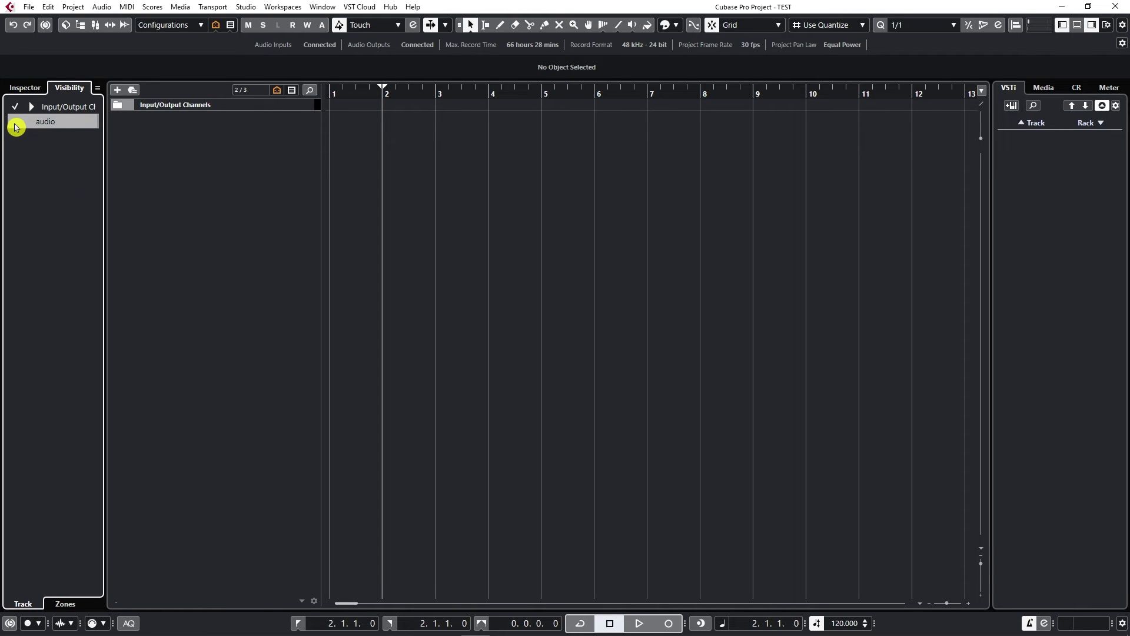
click(17, 121)
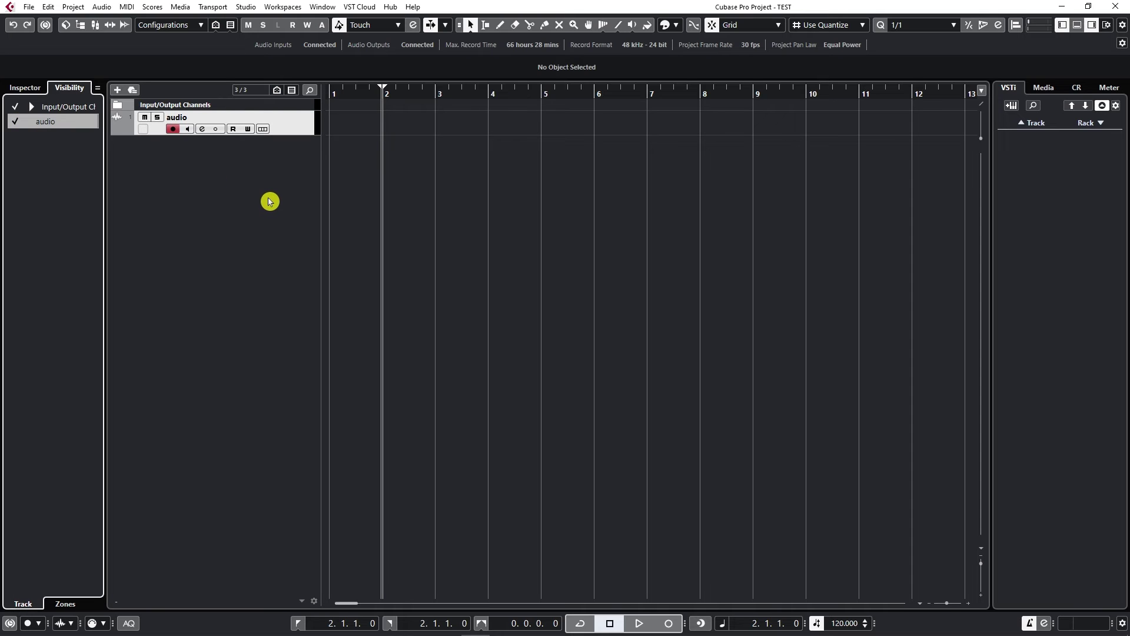
Step: Add an instrument track with HALion Sonic SE, creating HALion Sonic SE 01
right_click(213, 174)
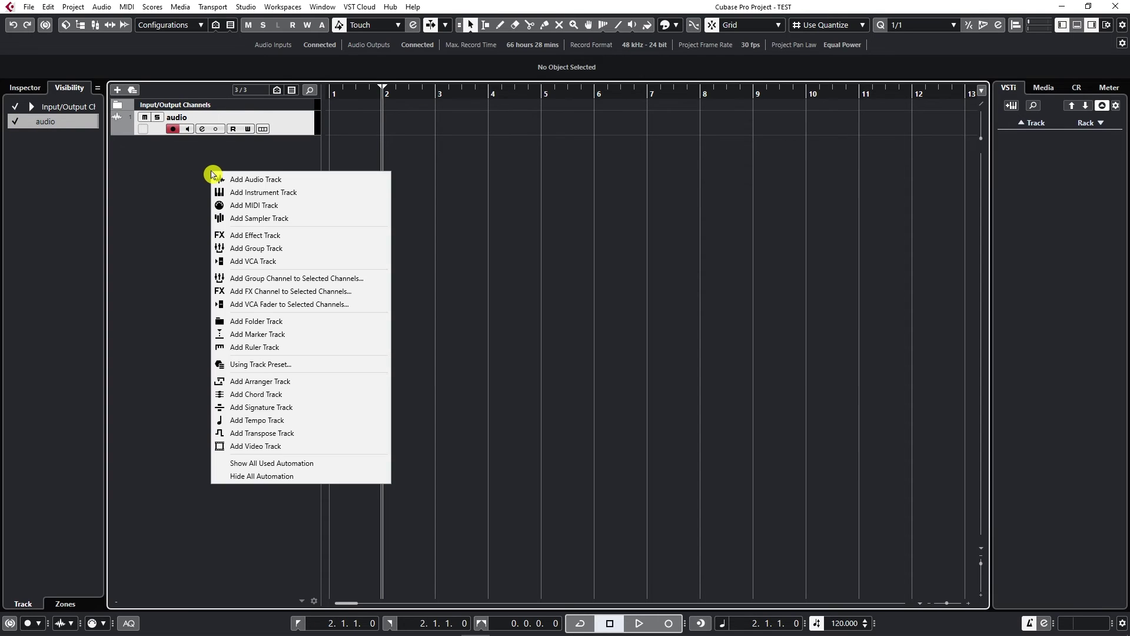
click(244, 194)
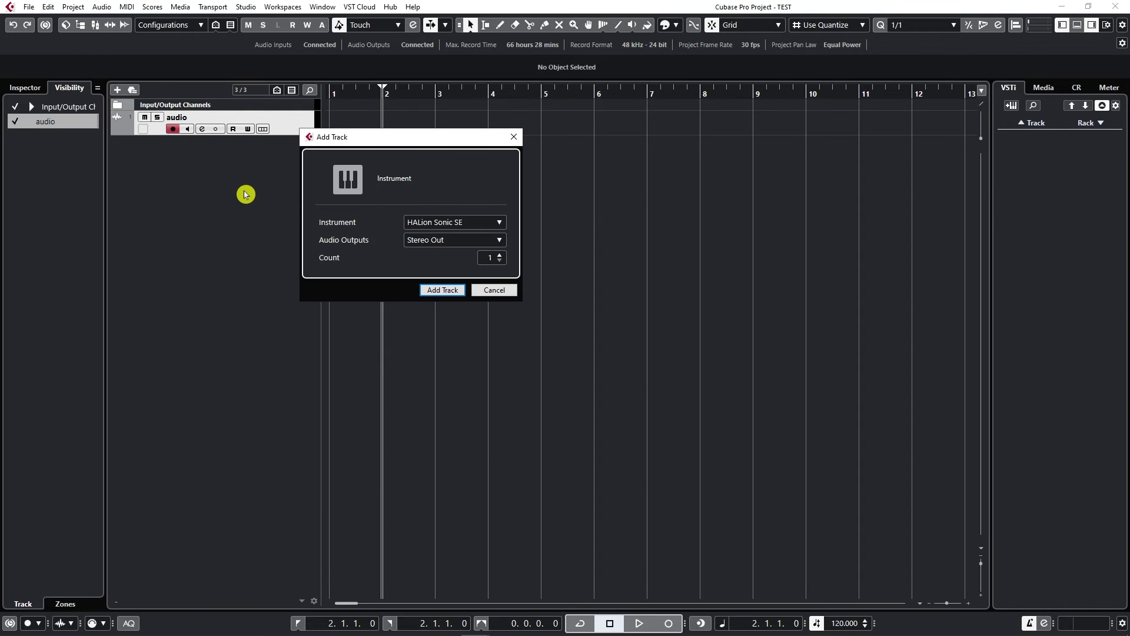
click(501, 224)
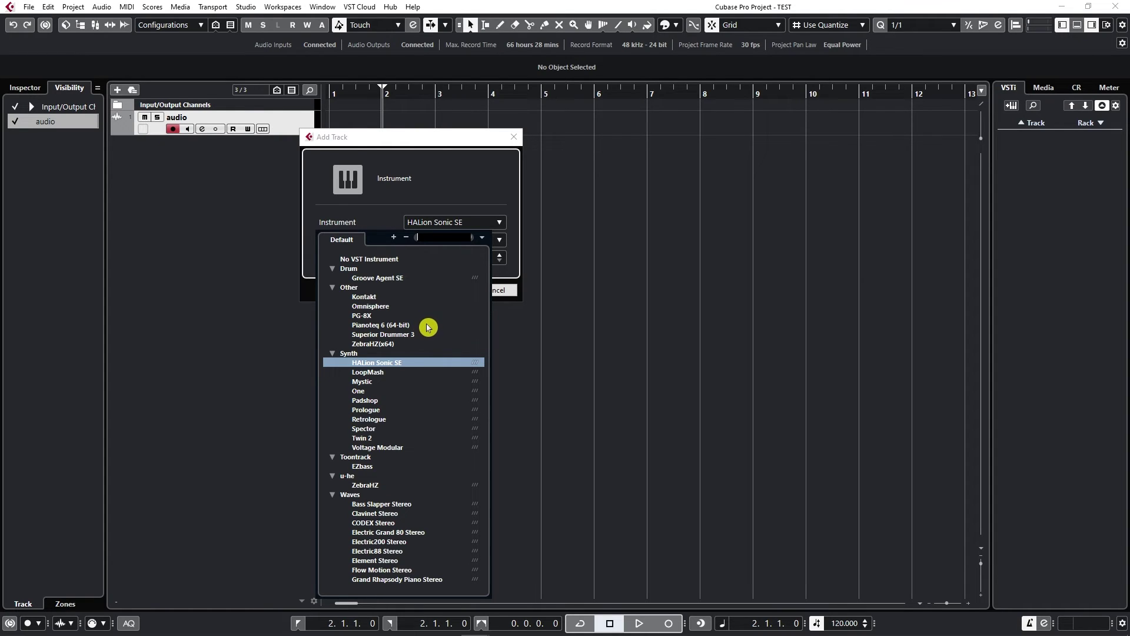
click(392, 364)
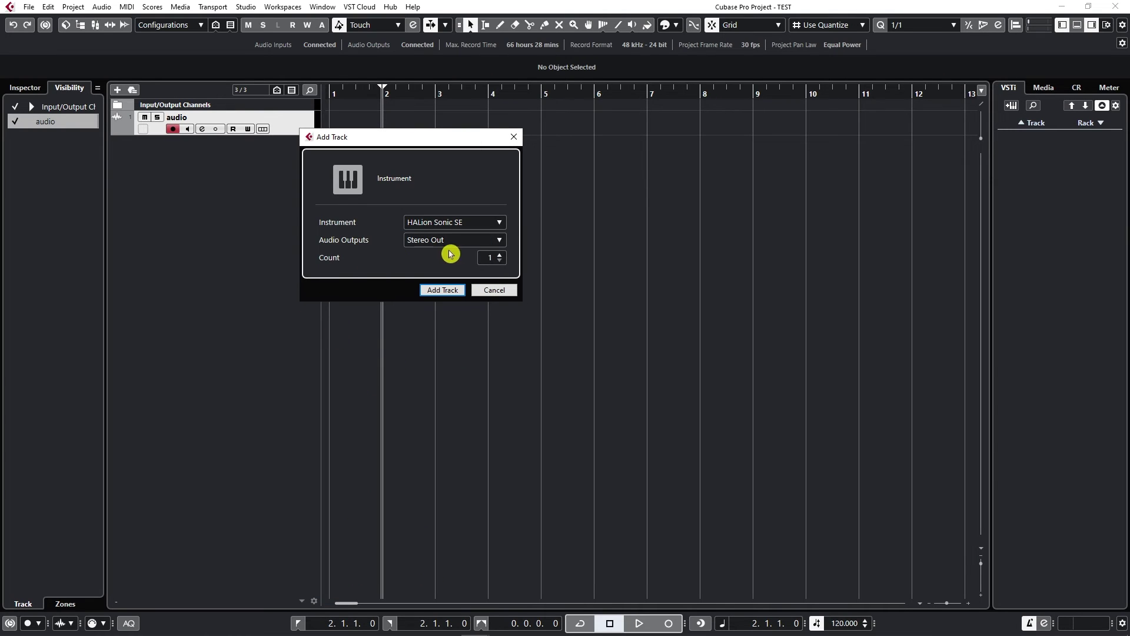
click(442, 290)
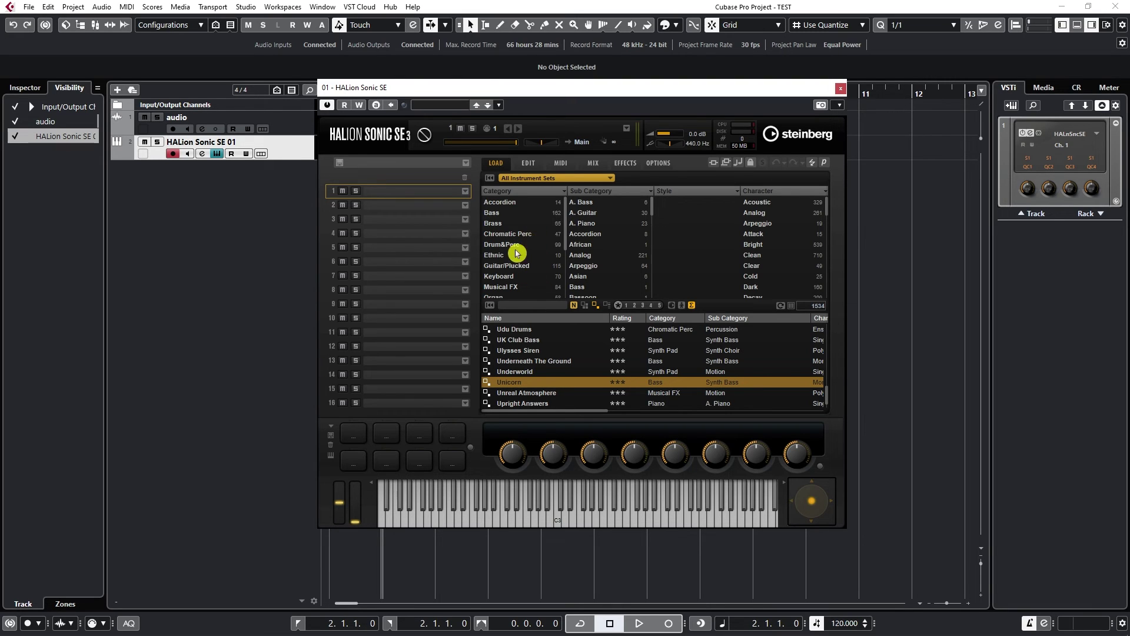
Step: Load the UK Club Bass preset from Bass > Synth Bass, then close HALion Sonic SE
click(491, 214)
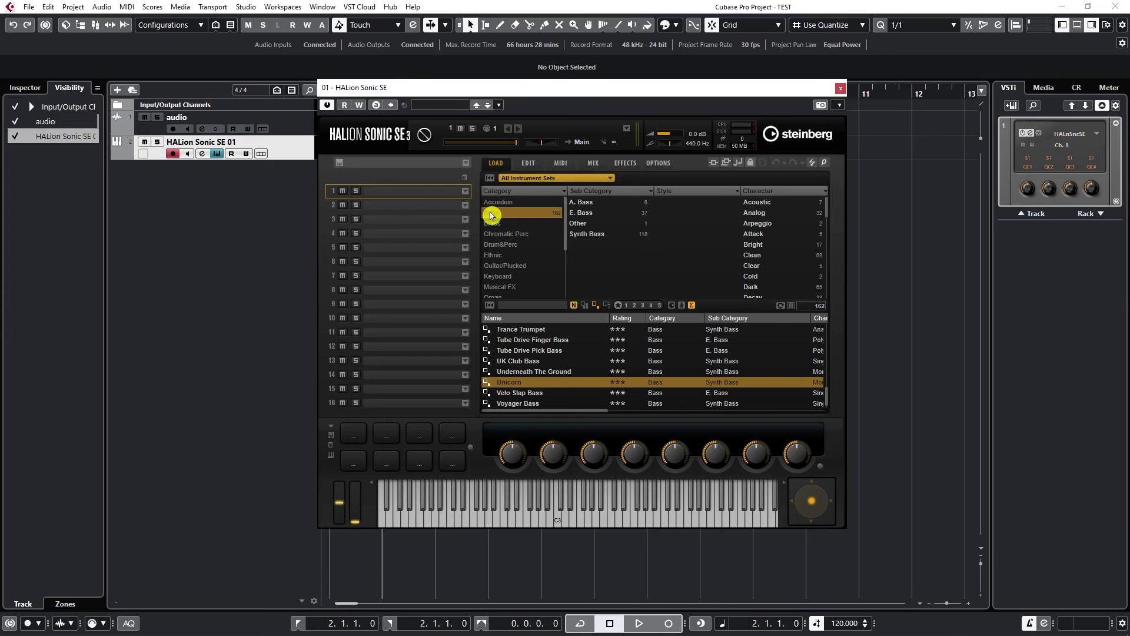
click(593, 234)
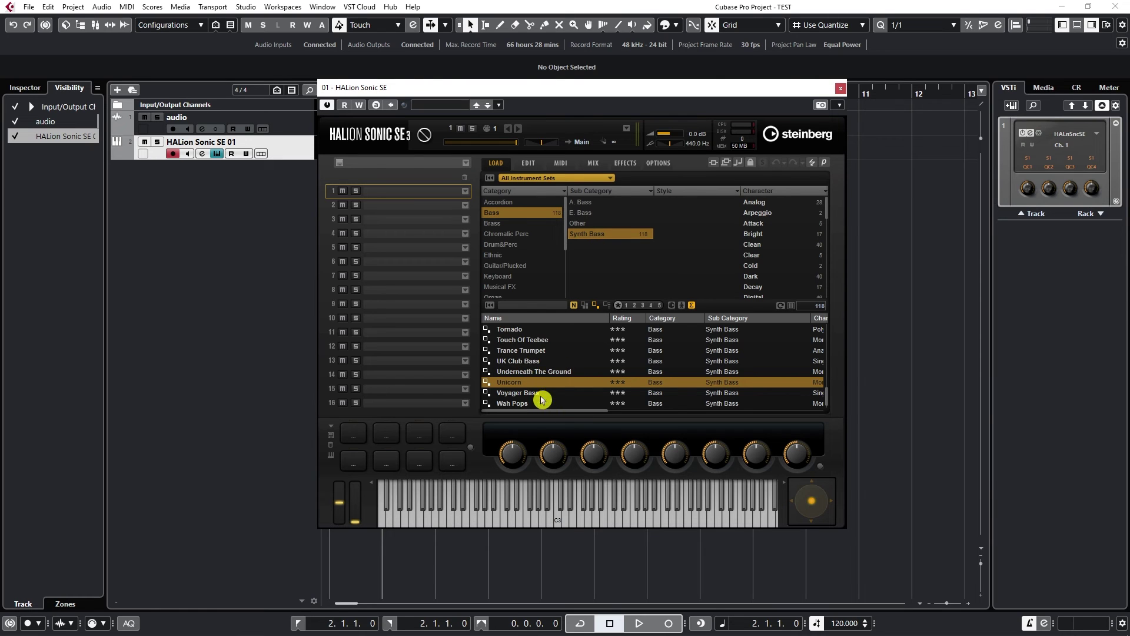
click(527, 361)
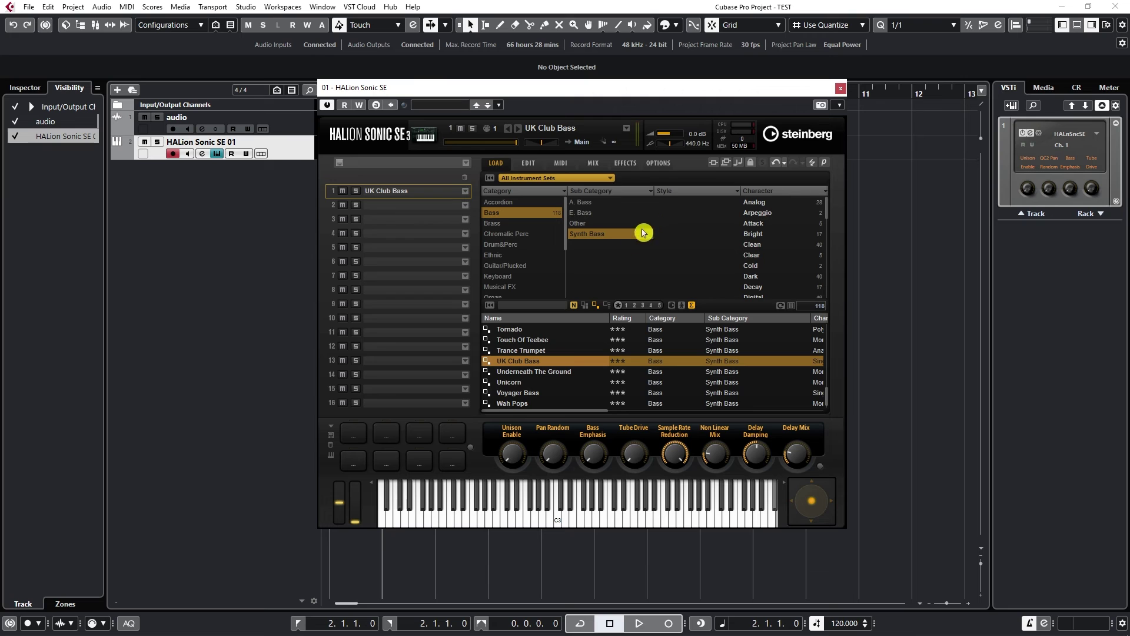
click(842, 90)
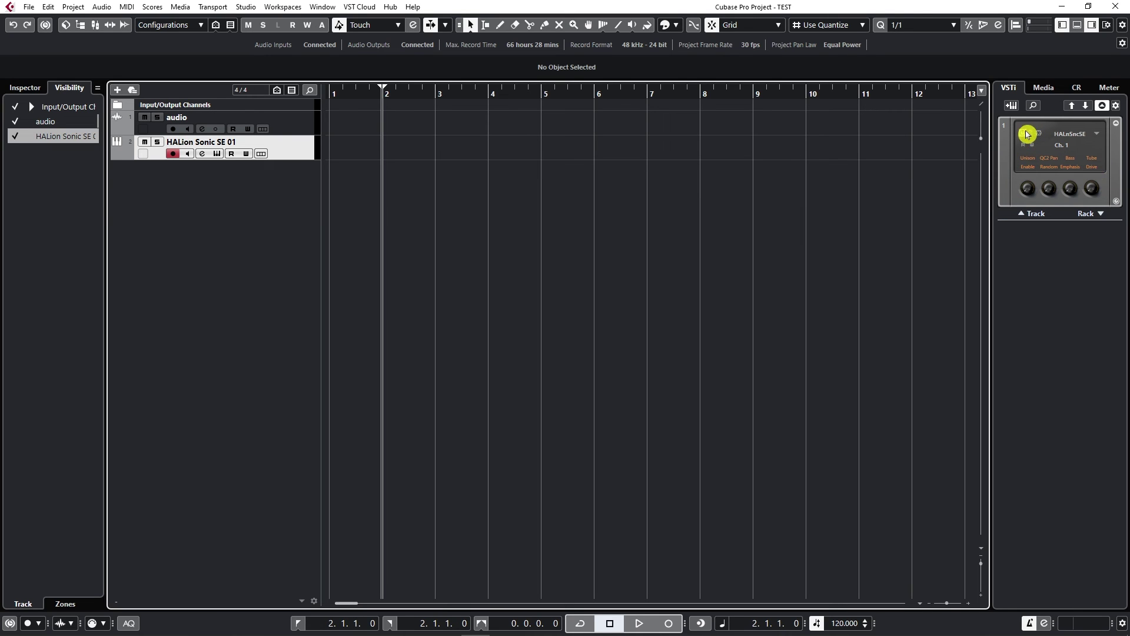
click(1024, 135)
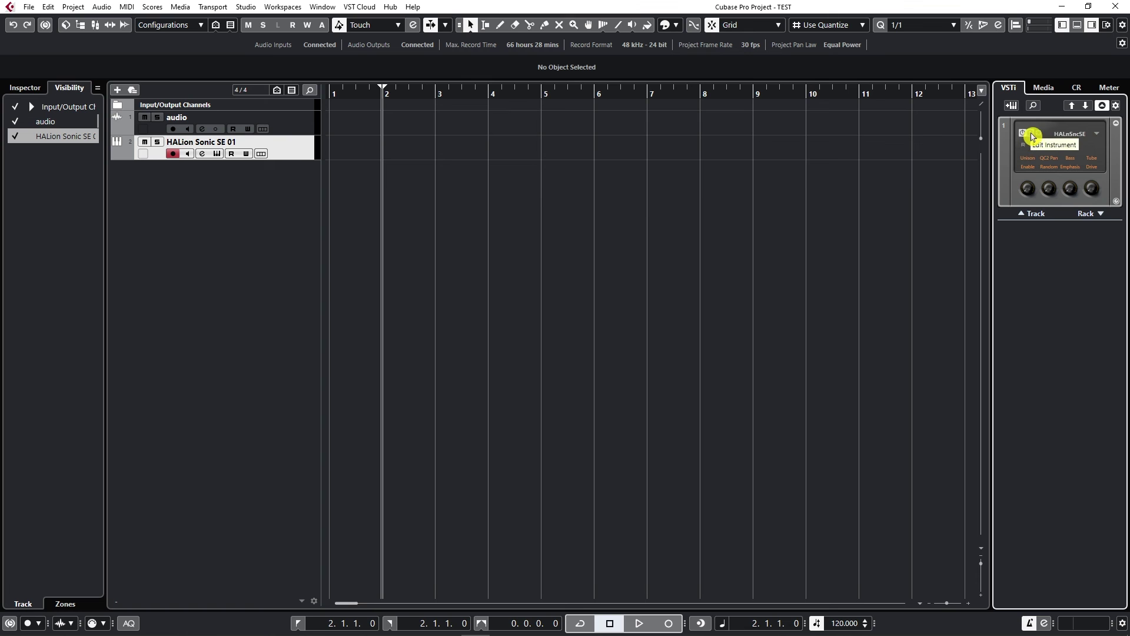
click(1029, 137)
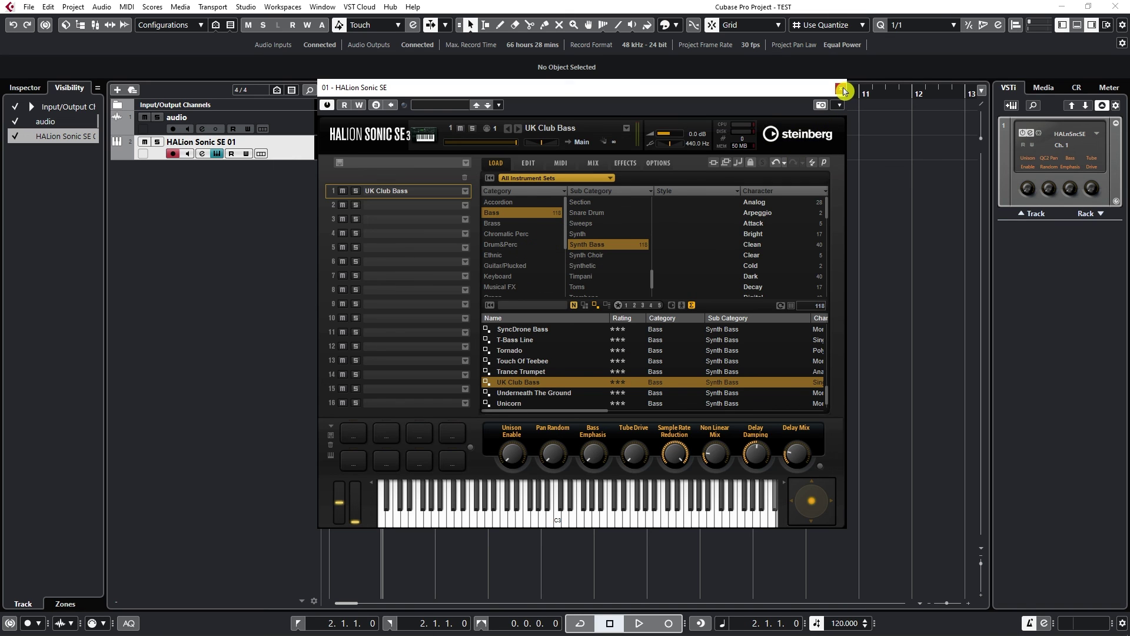
click(843, 90)
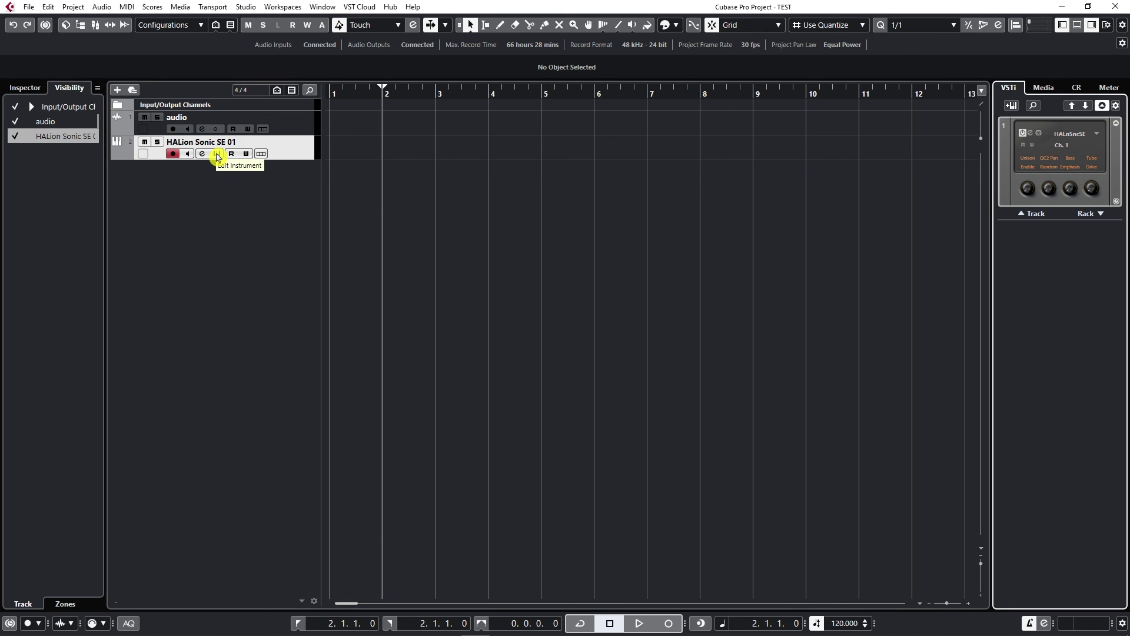
click(216, 154)
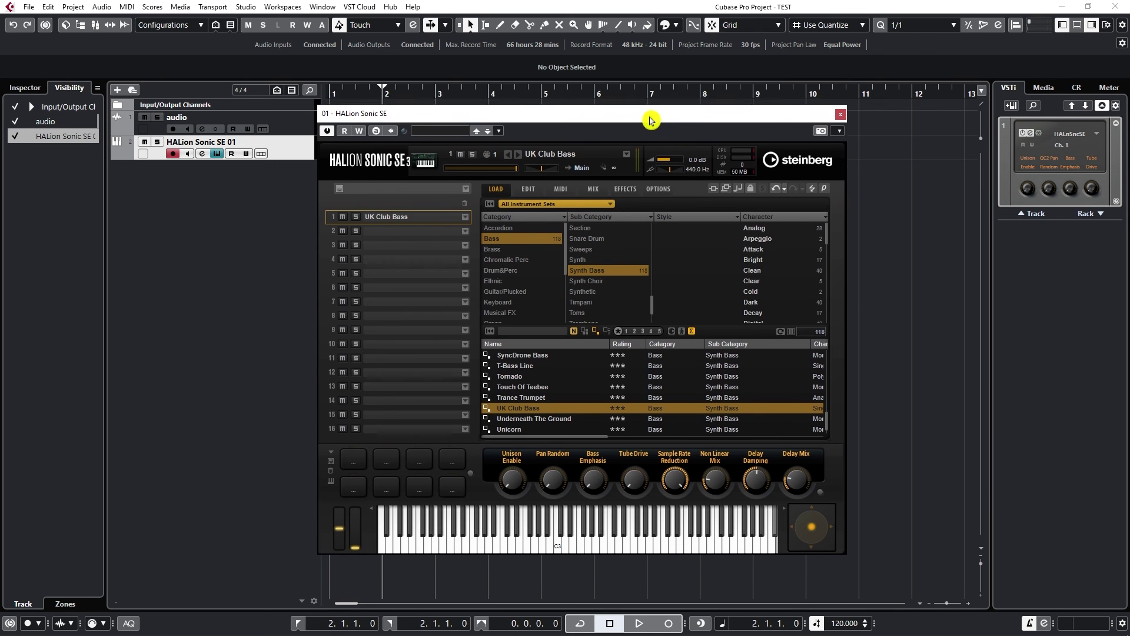
click(844, 105)
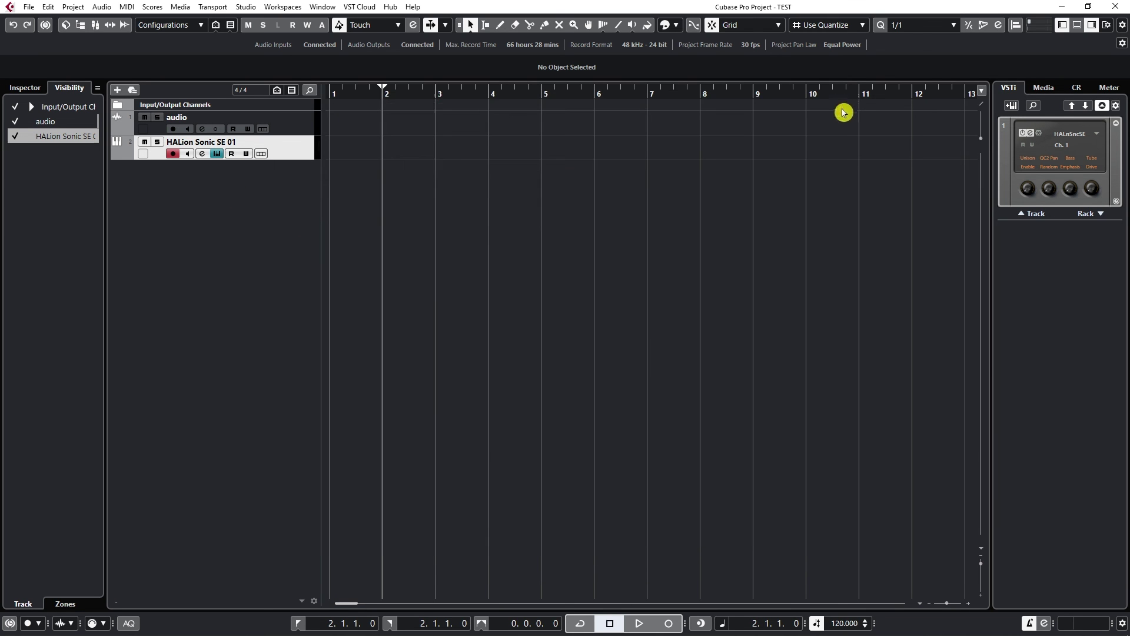